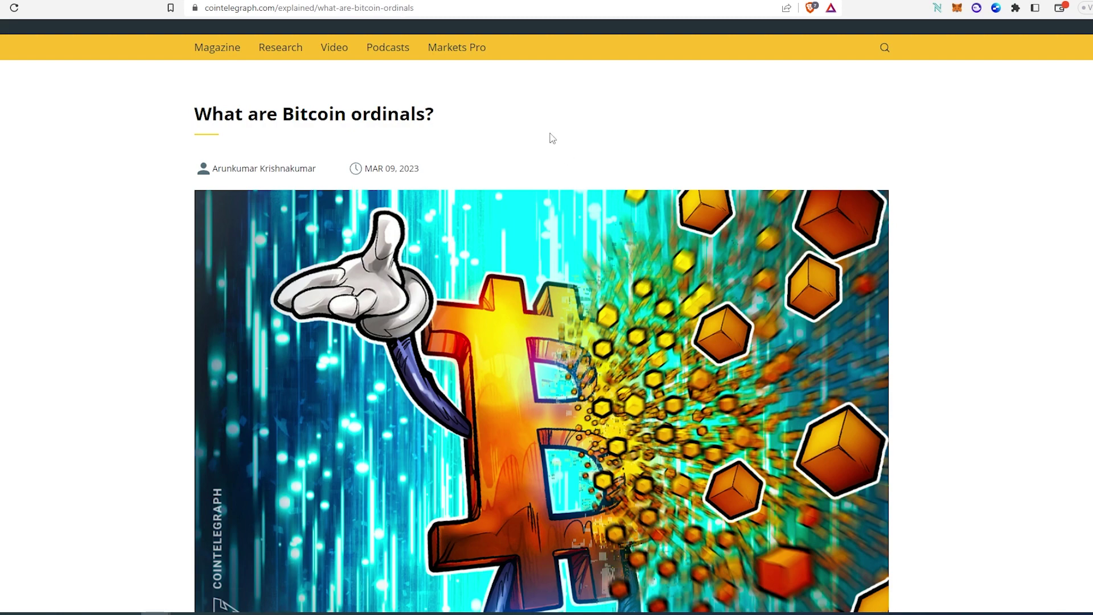
Bring up the other Brave window showing the 'Welcome to Ordinals Wallet' home page.
{"action": "left_click", "coordinate": [473, 1]}
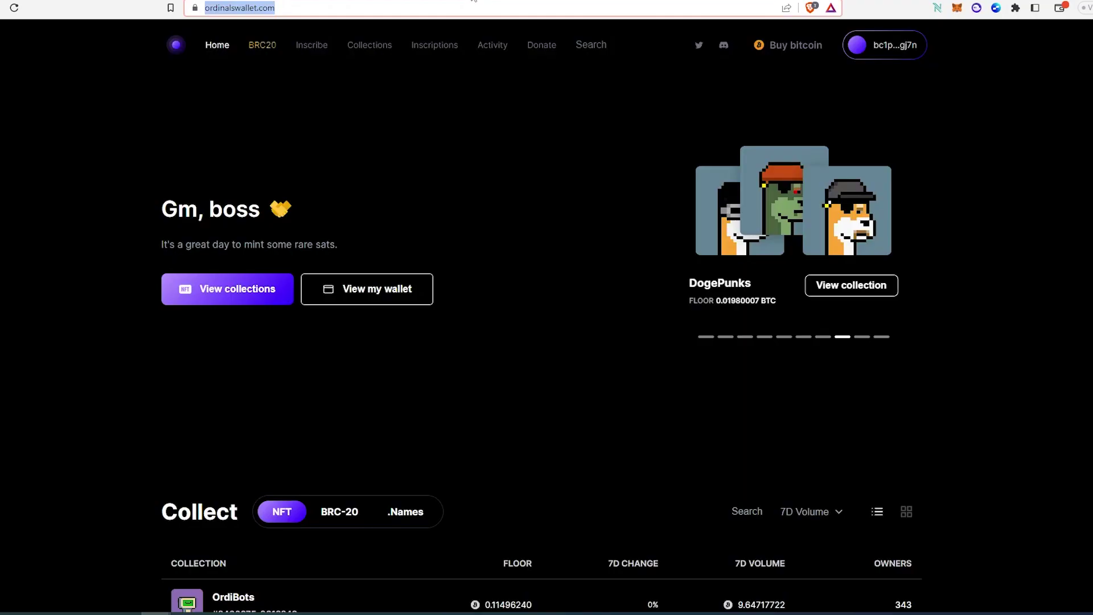
{"action": "left_click", "coordinate": [515, 199]}
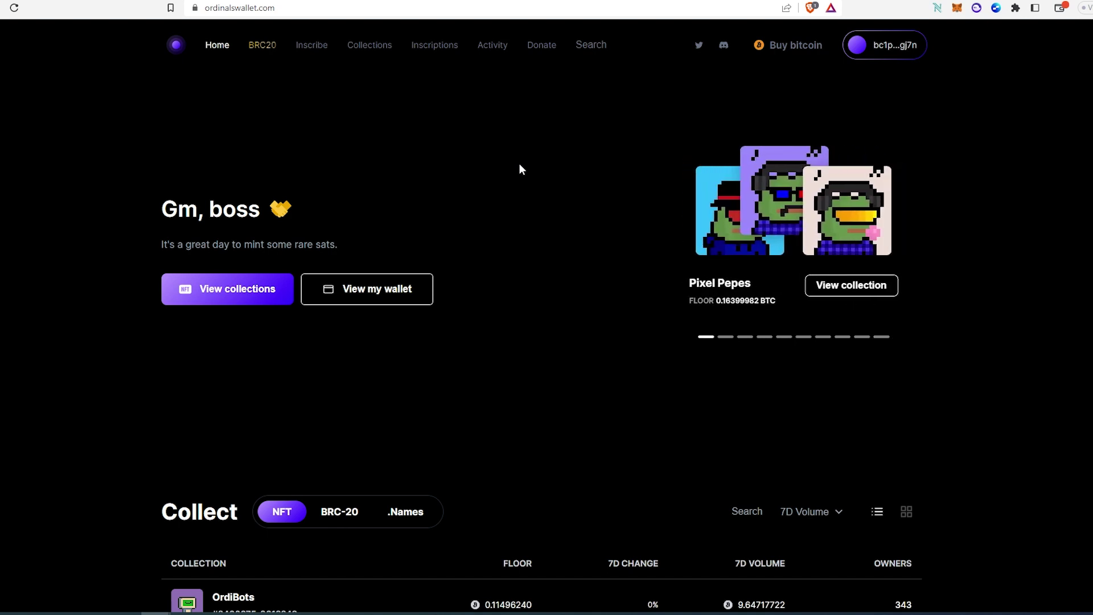
{"action": "scroll", "coordinate": [520, 165], "scroll_direction": "down", "scroll_amount": 3}
{"action": "scroll", "coordinate": [521, 166], "scroll_direction": "up", "scroll_amount": 3}
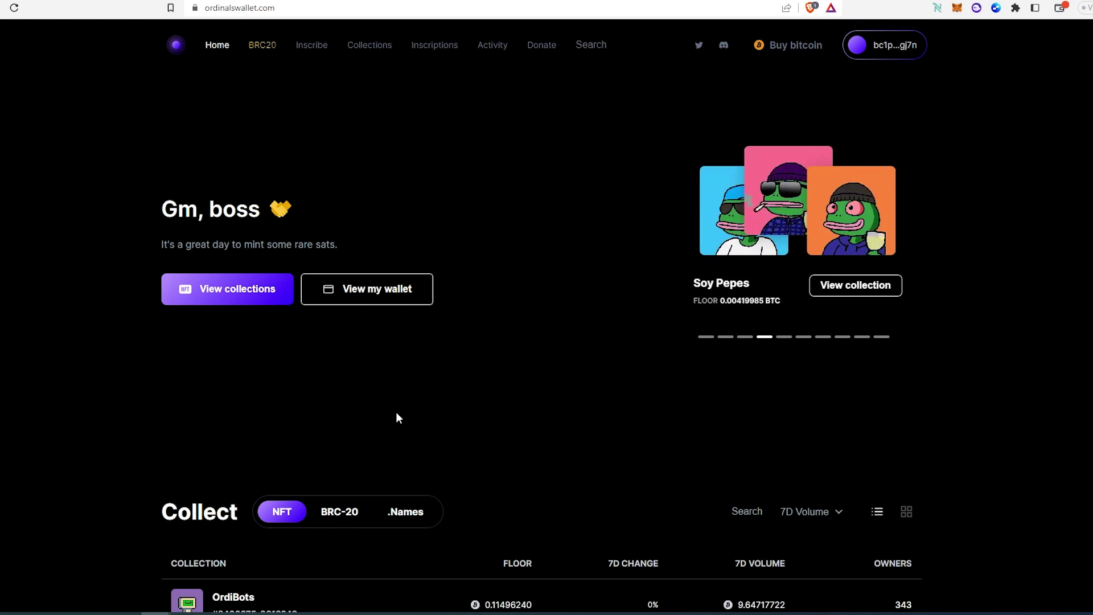
{"action": "mouse_move", "coordinate": [137, 612]}
{"action": "left_click", "coordinate": [290, 573]}
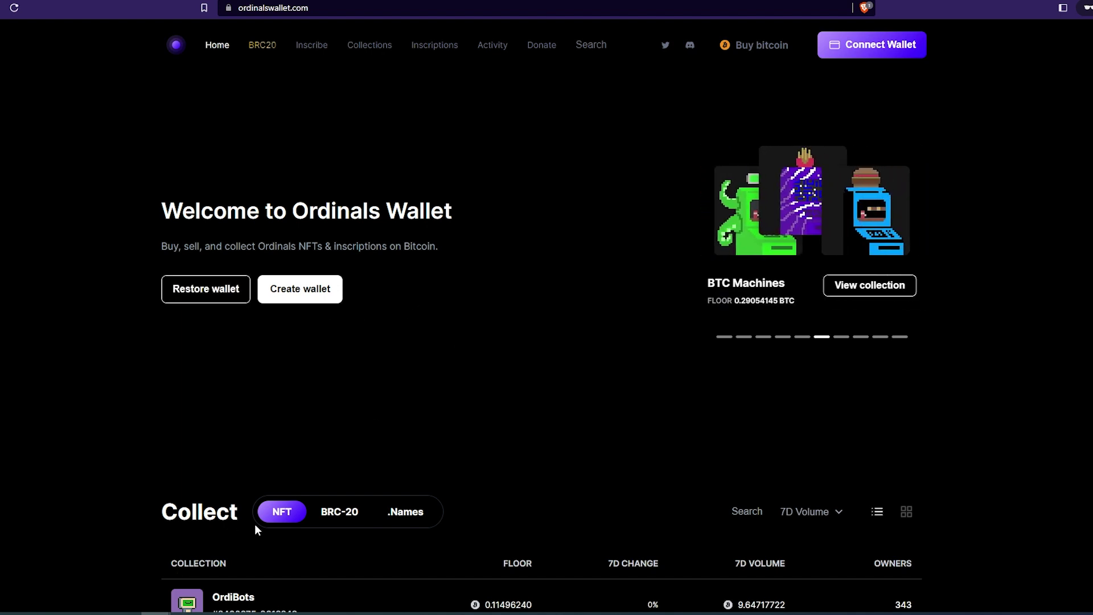
Switch to the xverse.app window and go to its Download page.
{"action": "left_click", "coordinate": [46, 575]}
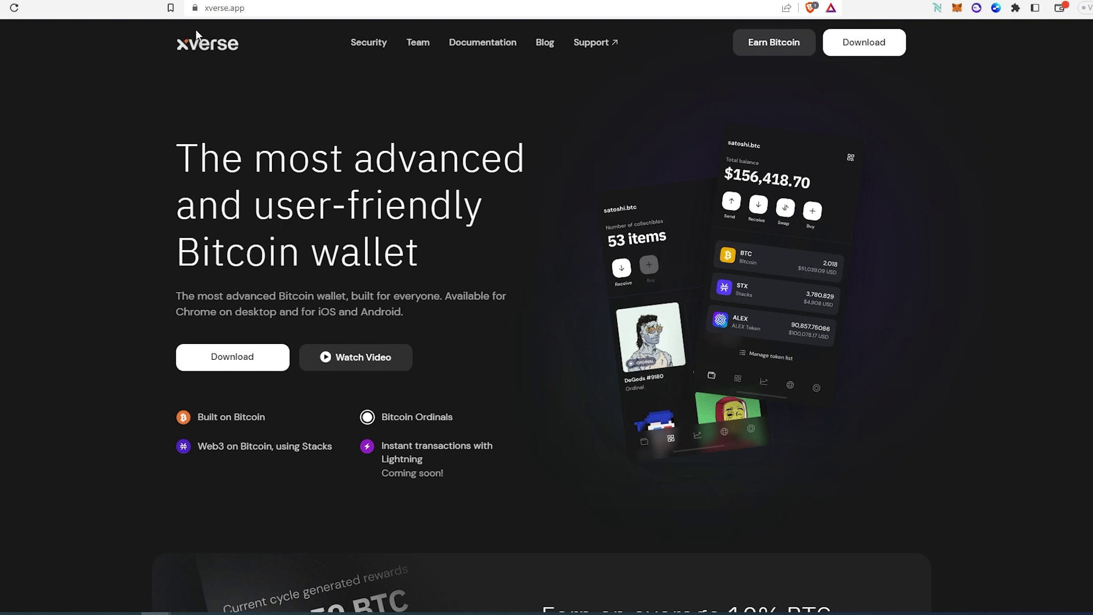
{"action": "left_click", "coordinate": [258, 368]}
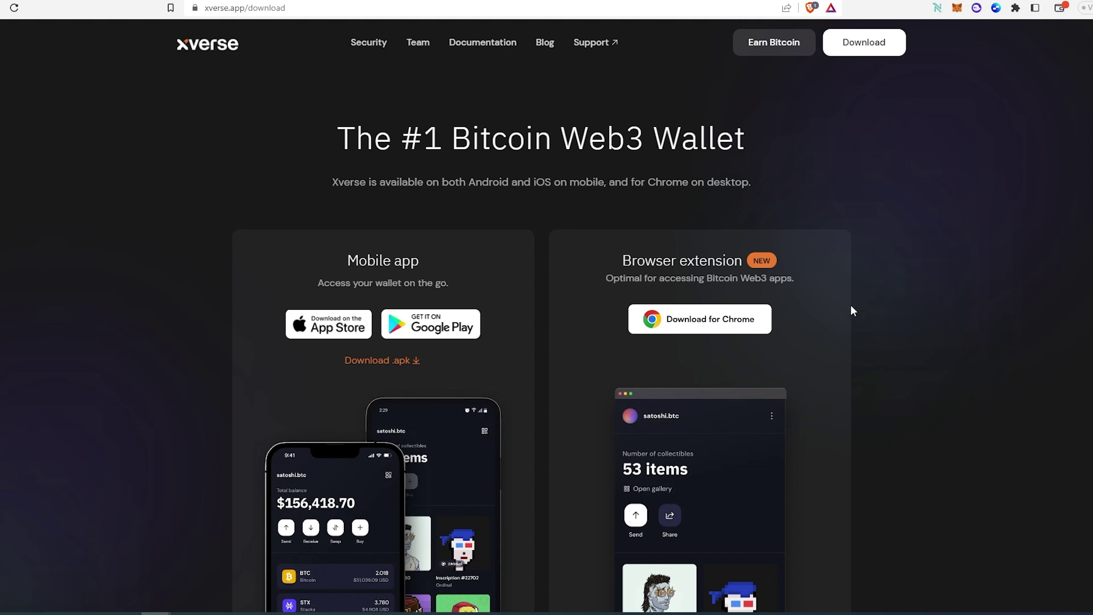
Open the Xverse Chrome Web Store listing and add the extension to Brave.
{"action": "left_click", "coordinate": [698, 322]}
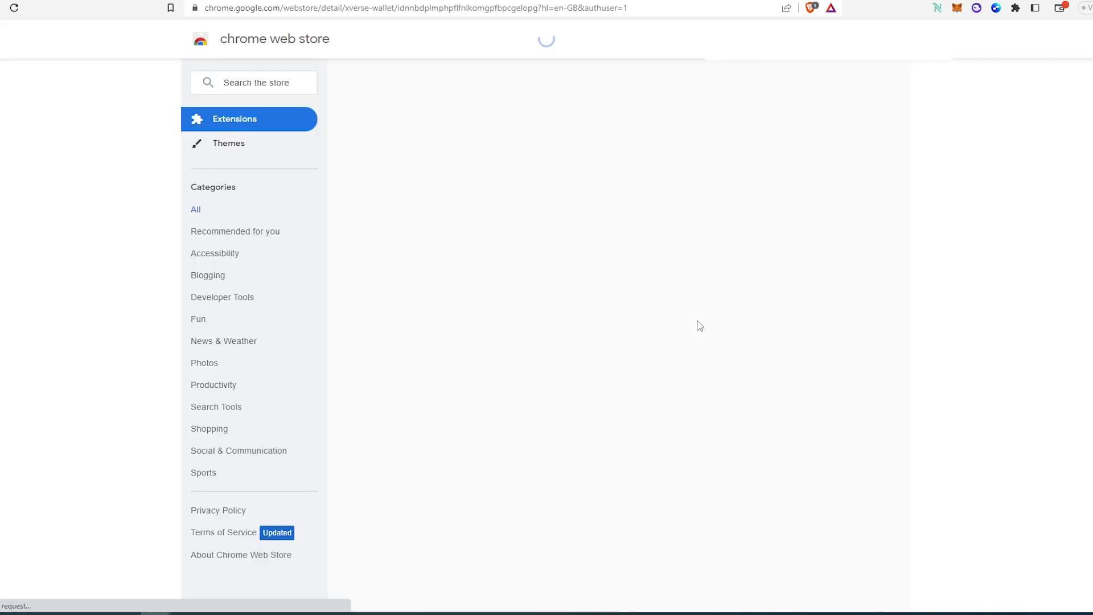
{"action": "left_click", "coordinate": [826, 132]}
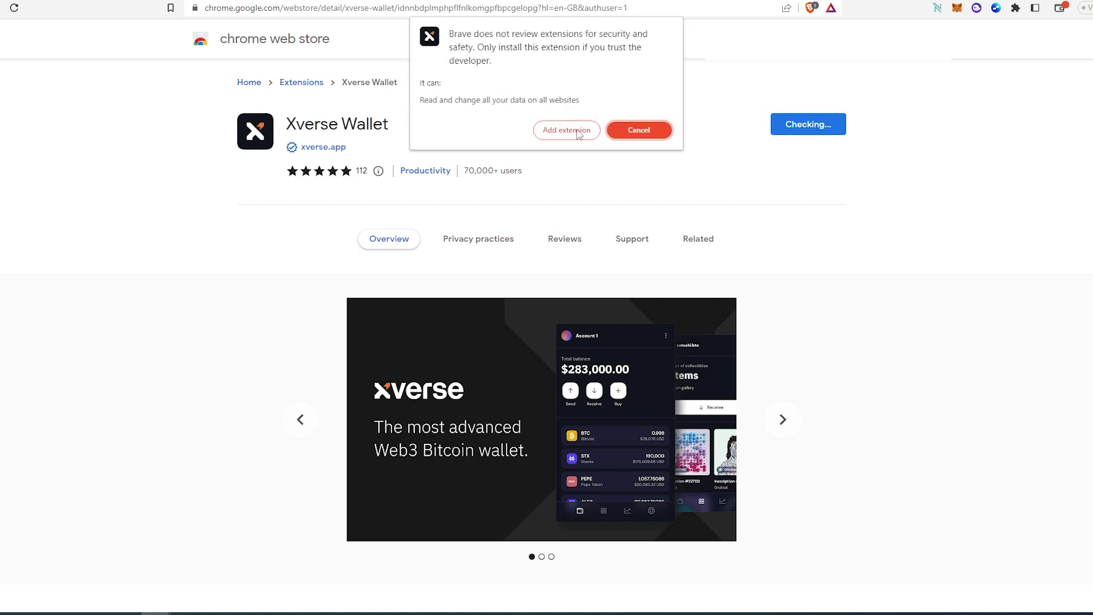
{"action": "left_click", "coordinate": [579, 131]}
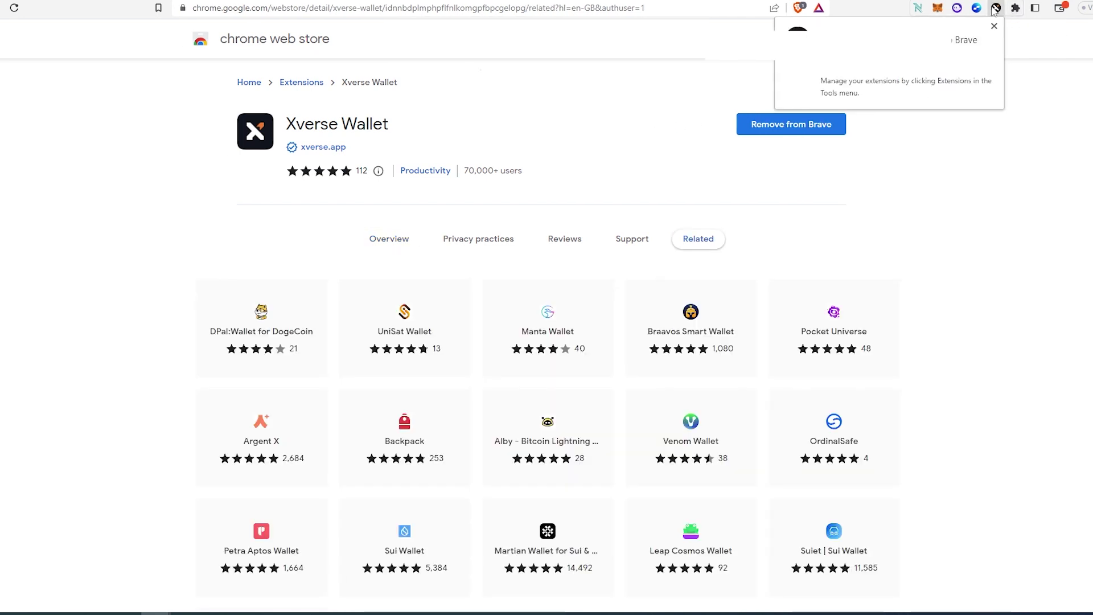
Pin Xverse Wallet in the Extensions menu and open its popup.
{"action": "left_click", "coordinate": [1016, 10]}
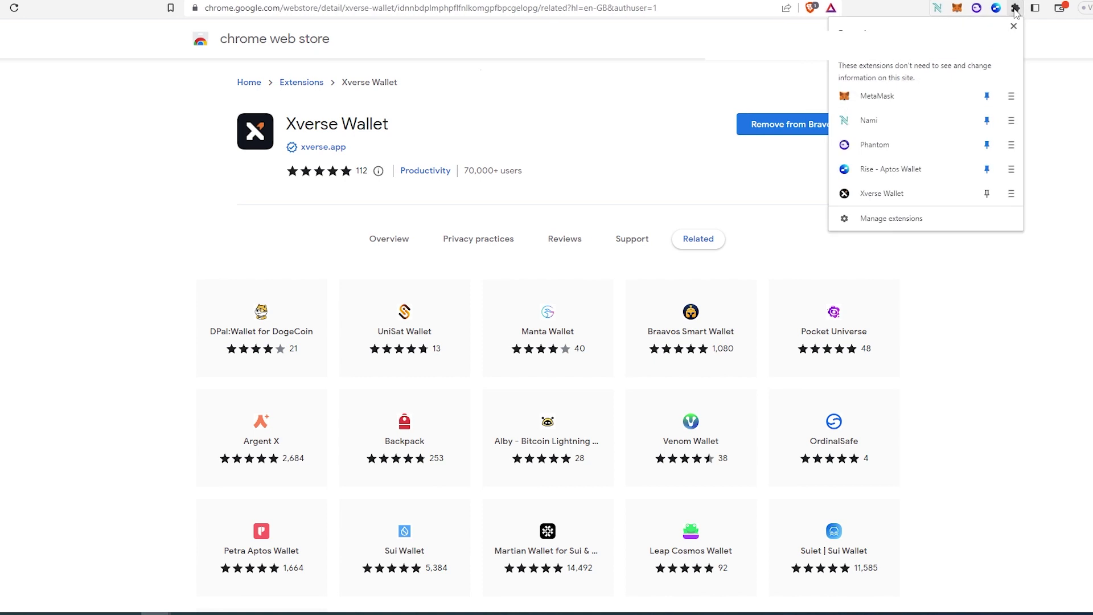
{"action": "left_click", "coordinate": [986, 195]}
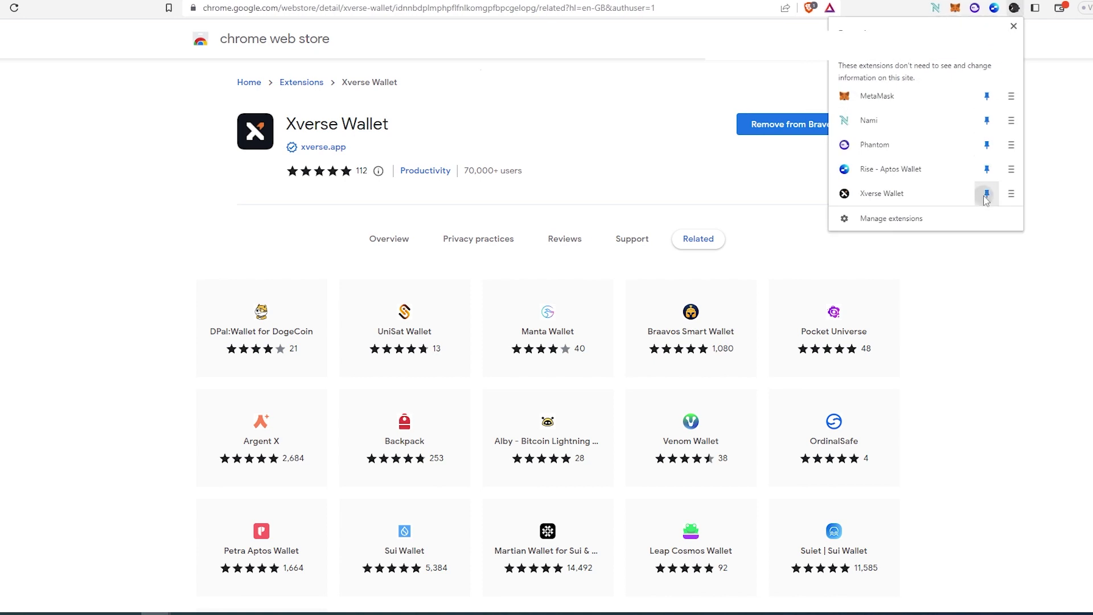
{"action": "left_click", "coordinate": [1013, 25]}
{"action": "left_click", "coordinate": [996, 9]}
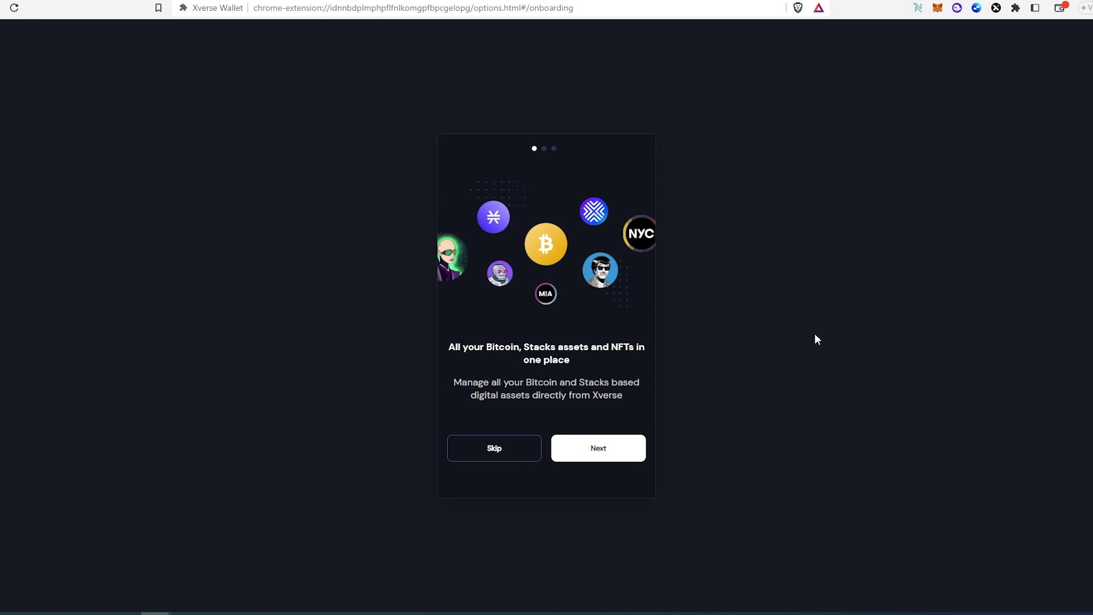
Skip the intro slides and accept the terms of service and privacy policy.
{"action": "left_click", "coordinate": [509, 460]}
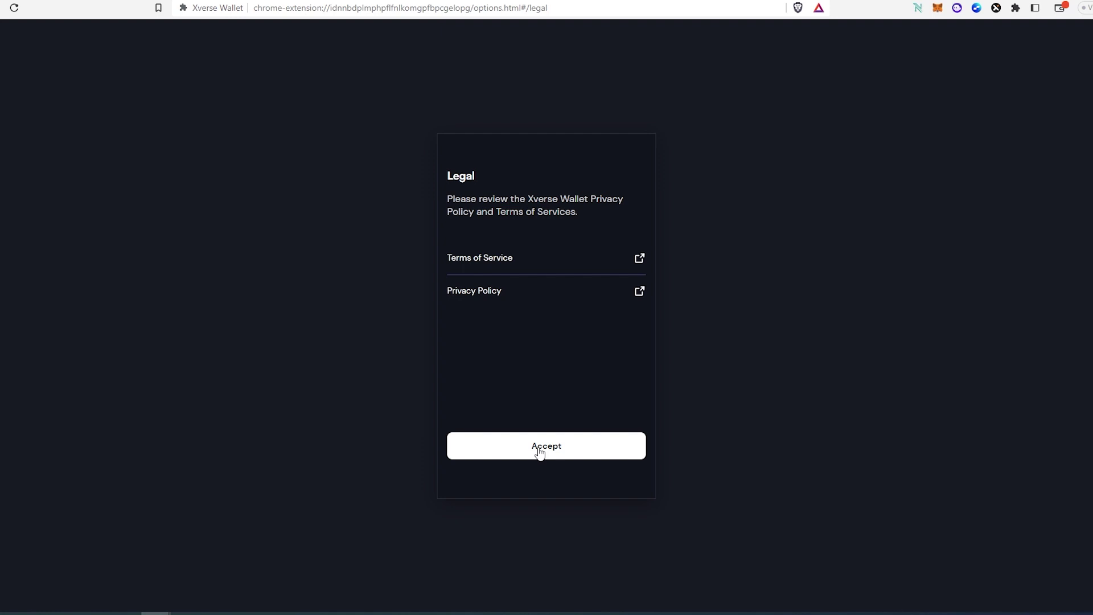
{"action": "left_click", "coordinate": [538, 452]}
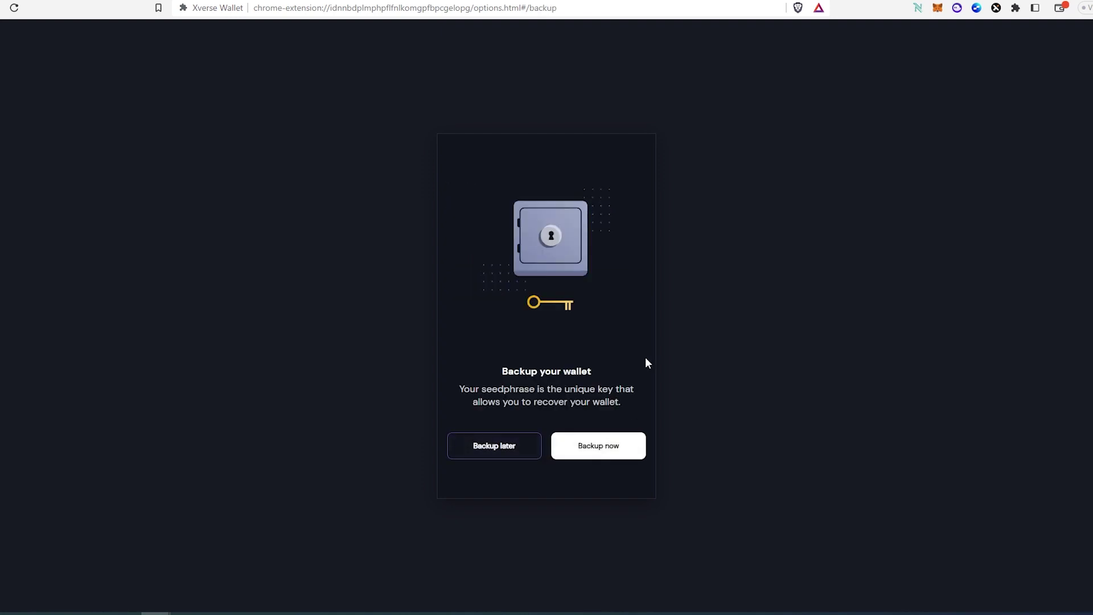
{"action": "left_click", "coordinate": [483, 452]}
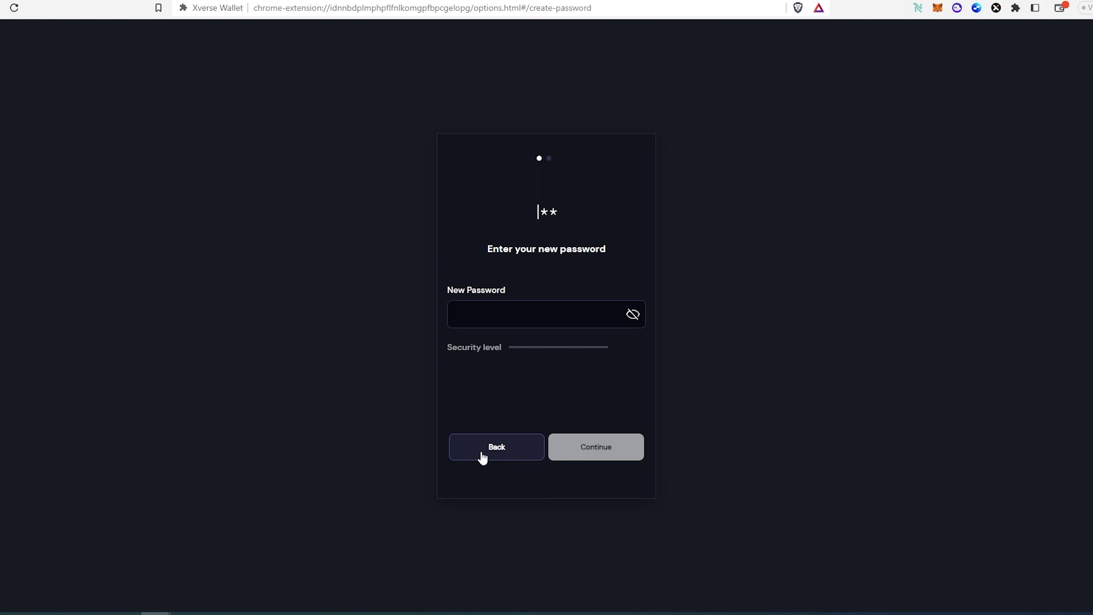
Set and confirm a wallet password, then close the finished setup tab.
{"action": "left_click", "coordinate": [492, 310]}
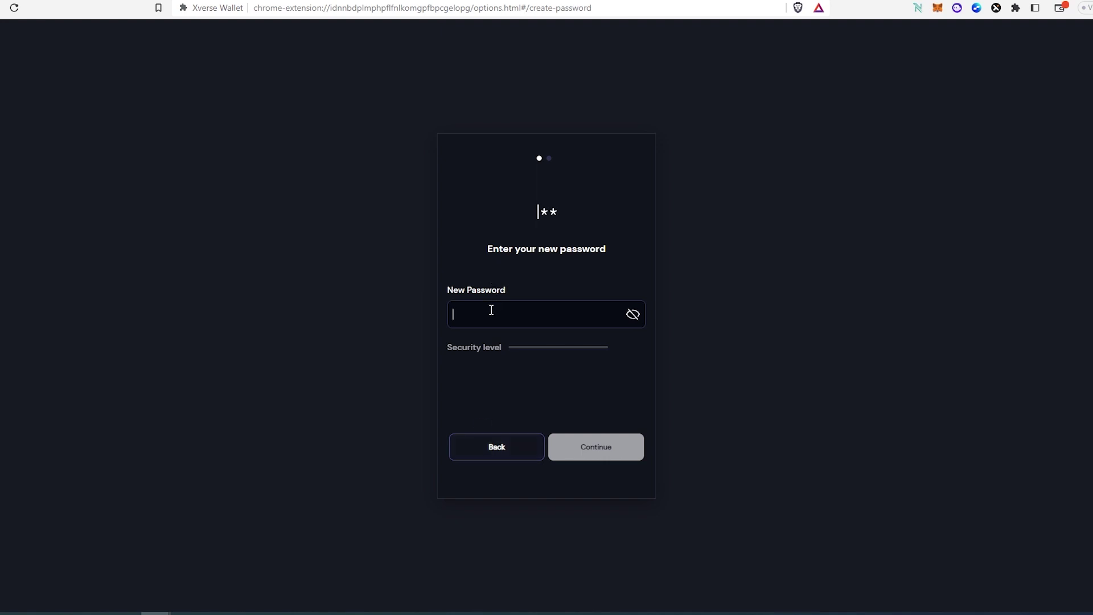
{"action": "type", "text": "•••••••••"}
{"action": "left_click", "coordinate": [596, 447]}
{"action": "left_click", "coordinate": [484, 314]}
{"action": "type", "text": "•••••••••"}
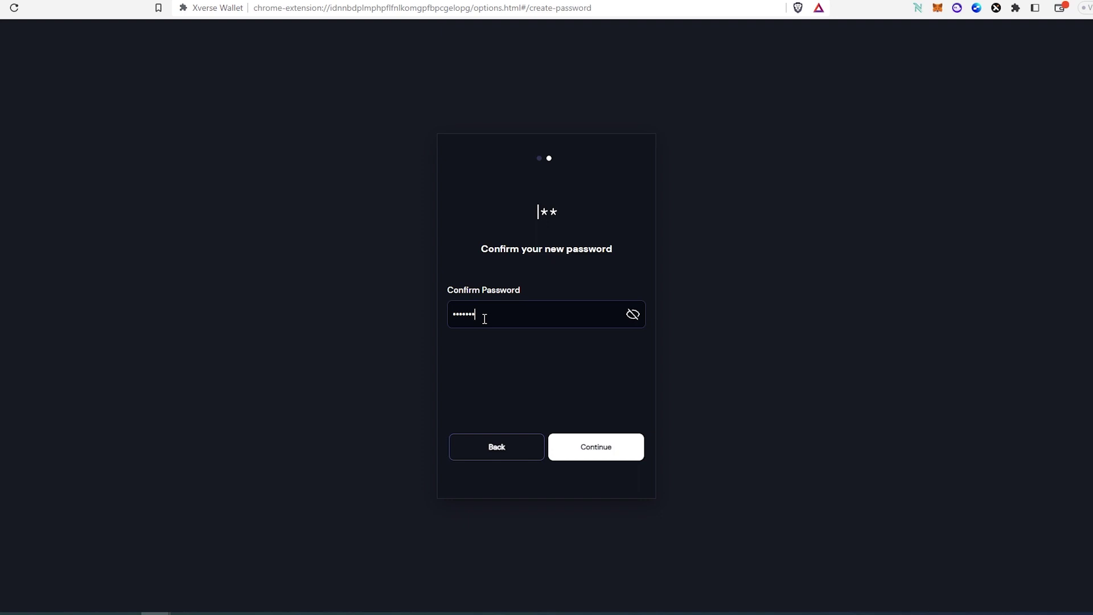
{"action": "left_click", "coordinate": [603, 453]}
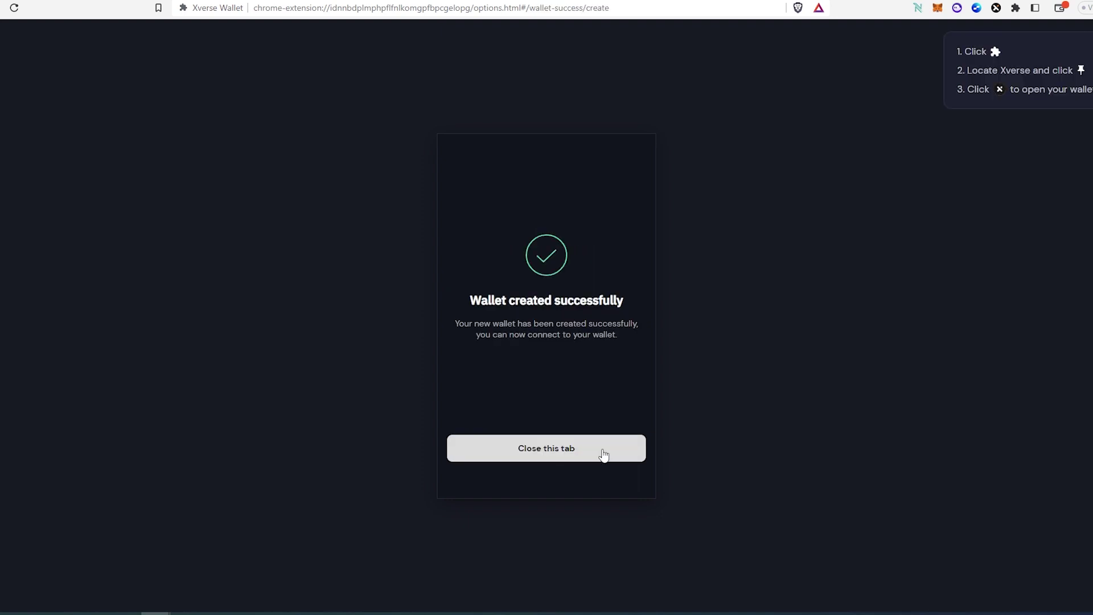
{"action": "left_click", "coordinate": [550, 456]}
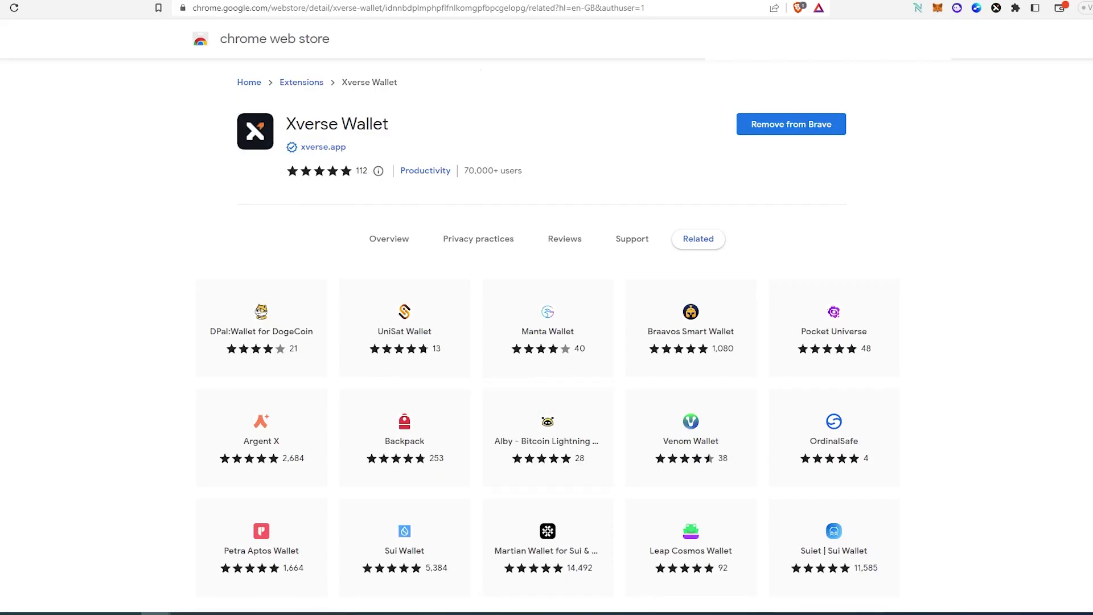
Unlock Xverse from its toolbar icon with the wallet password to show Account 1.
{"action": "left_click", "coordinate": [851, 0]}
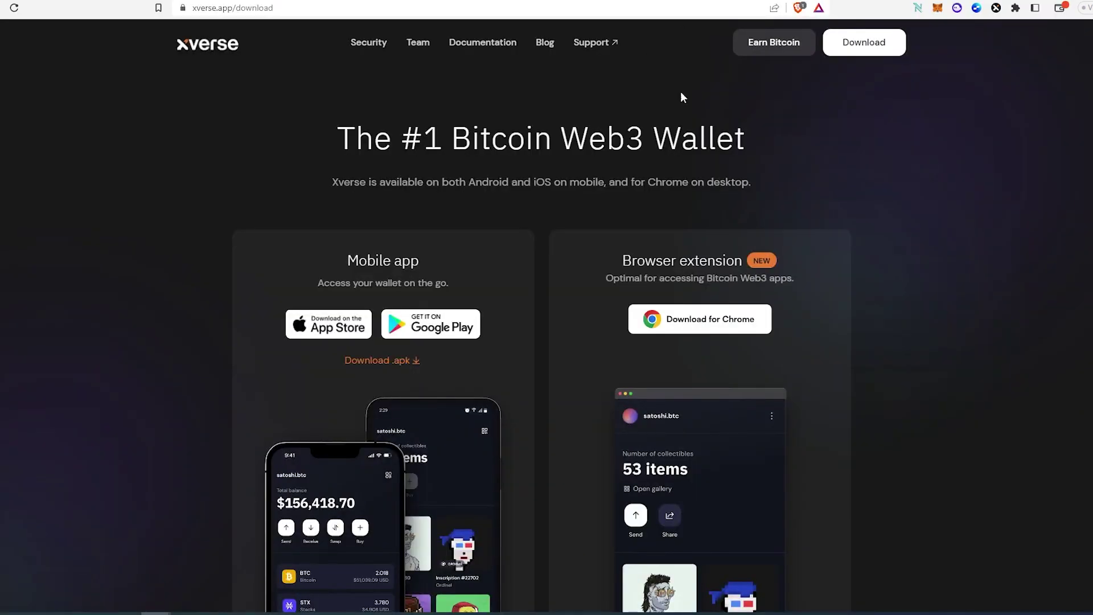
{"action": "left_click", "coordinate": [996, 8]}
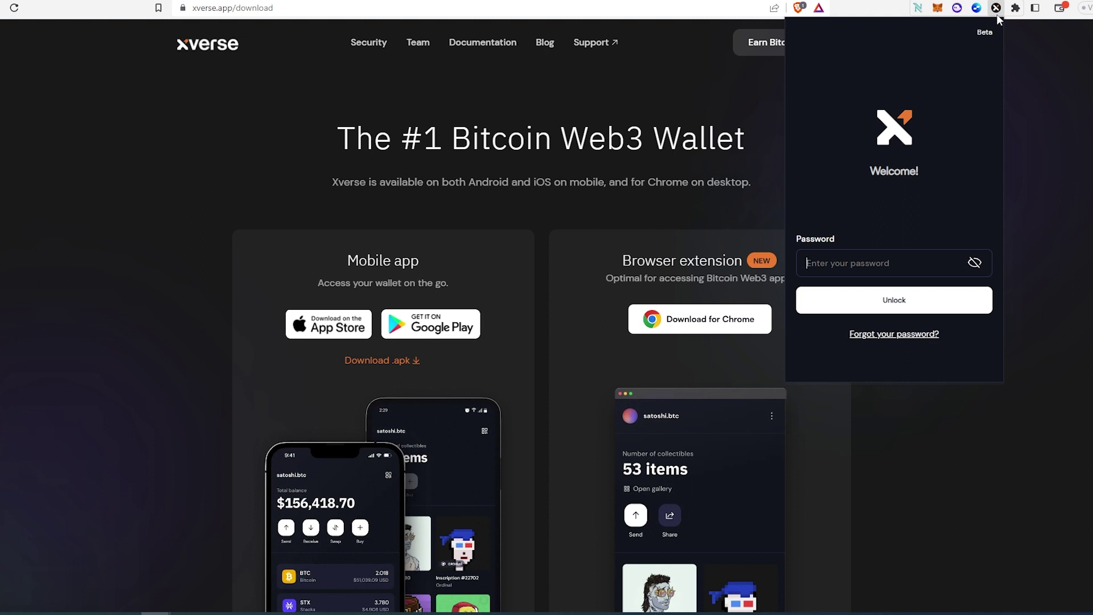
{"action": "type", "text": "••••••••"}
{"action": "left_click", "coordinate": [895, 299]}
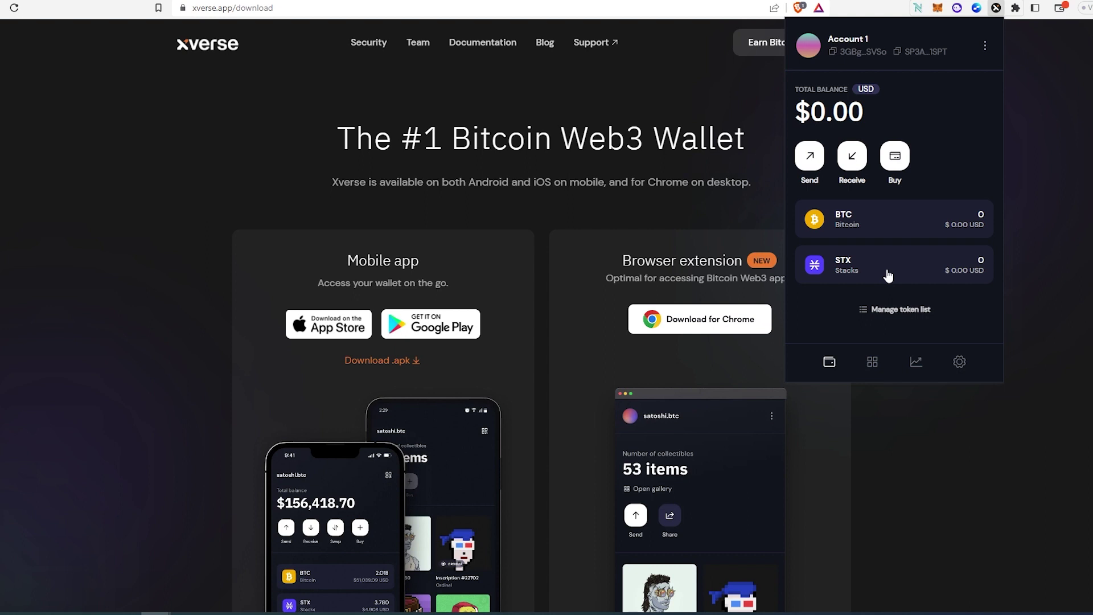
View the empty collectibles, copy the Ordinals receive address, then open STX stacking.
{"action": "left_click", "coordinate": [872, 363]}
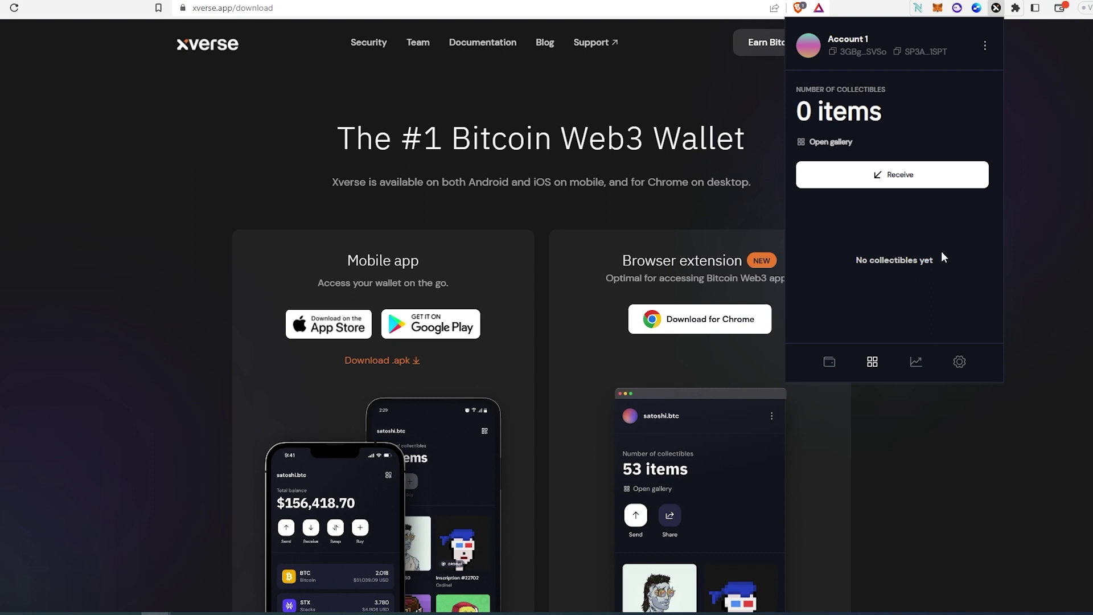
{"action": "left_click", "coordinate": [891, 181]}
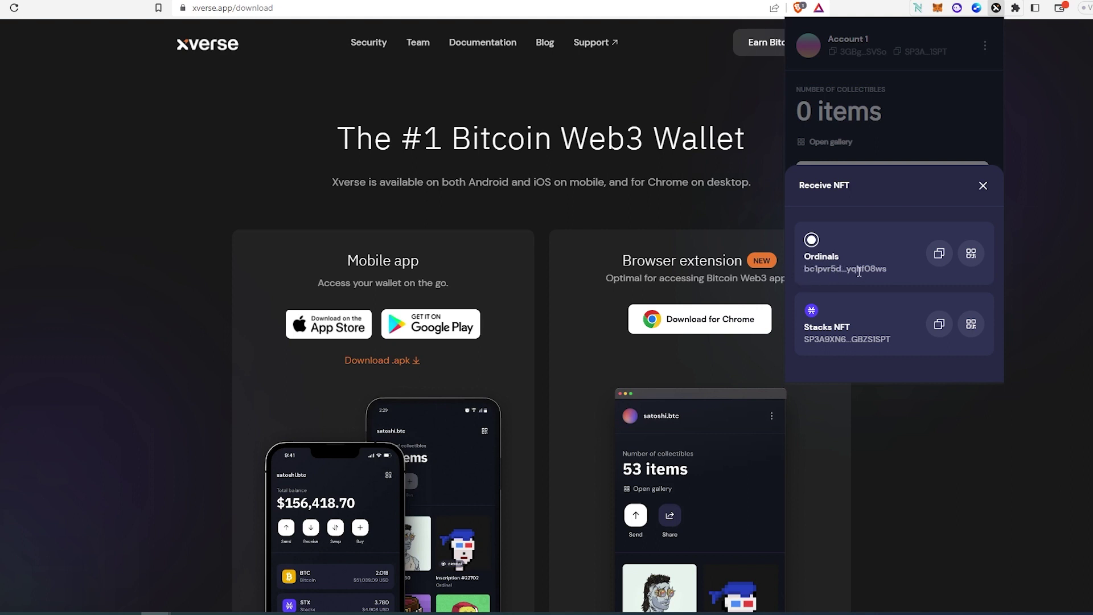
{"action": "left_click", "coordinate": [942, 254]}
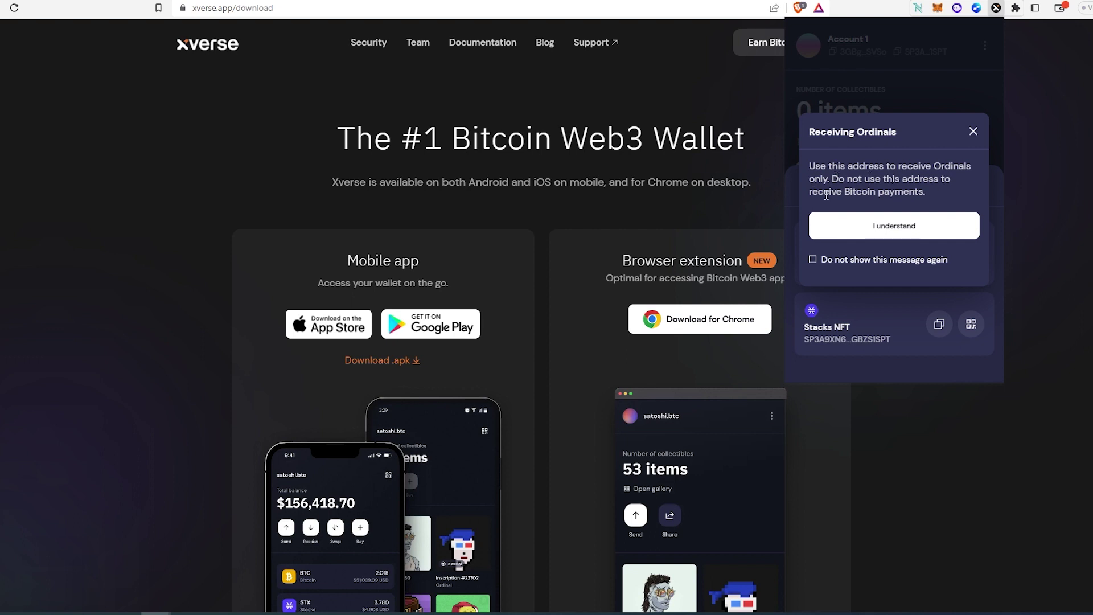
{"action": "left_click", "coordinate": [957, 225]}
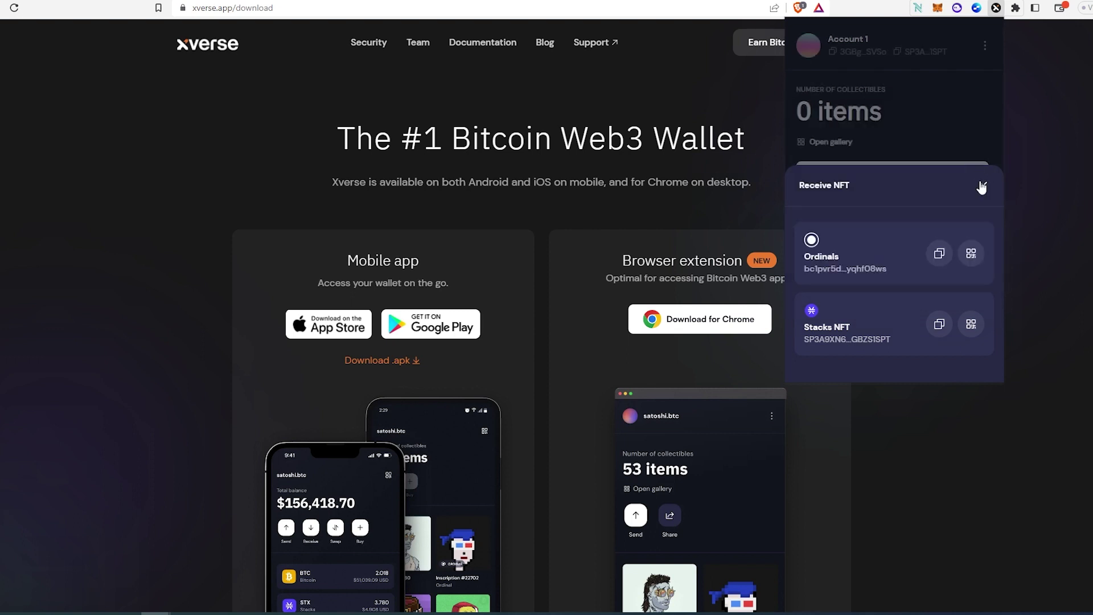
{"action": "left_click", "coordinate": [981, 187]}
{"action": "left_click", "coordinate": [915, 362]}
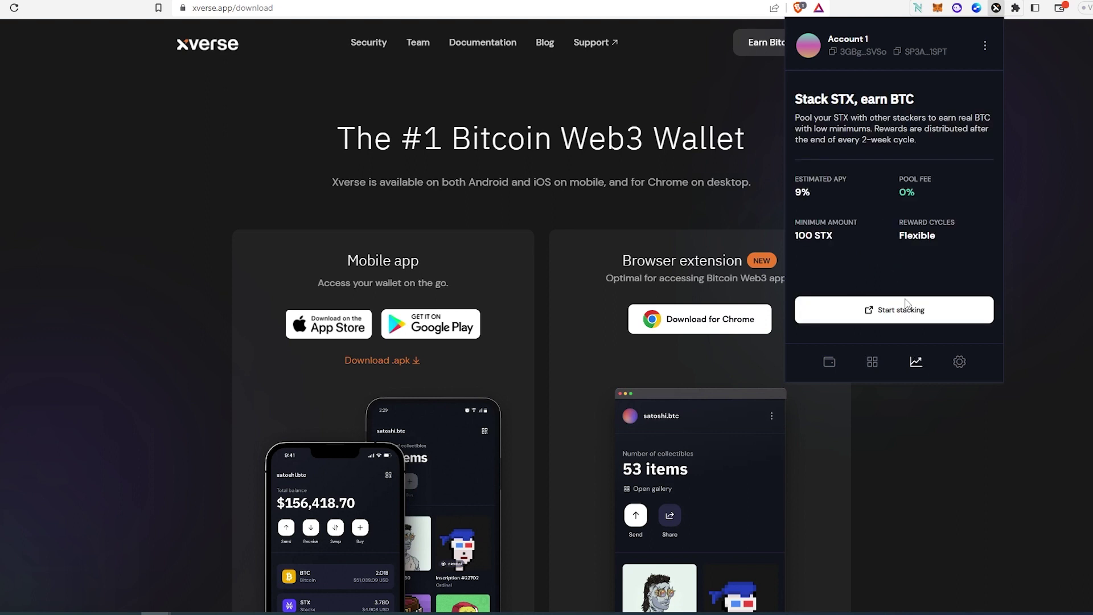
Scroll through the wallet settings, then return to the Account 1 balance home.
{"action": "left_click", "coordinate": [963, 365]}
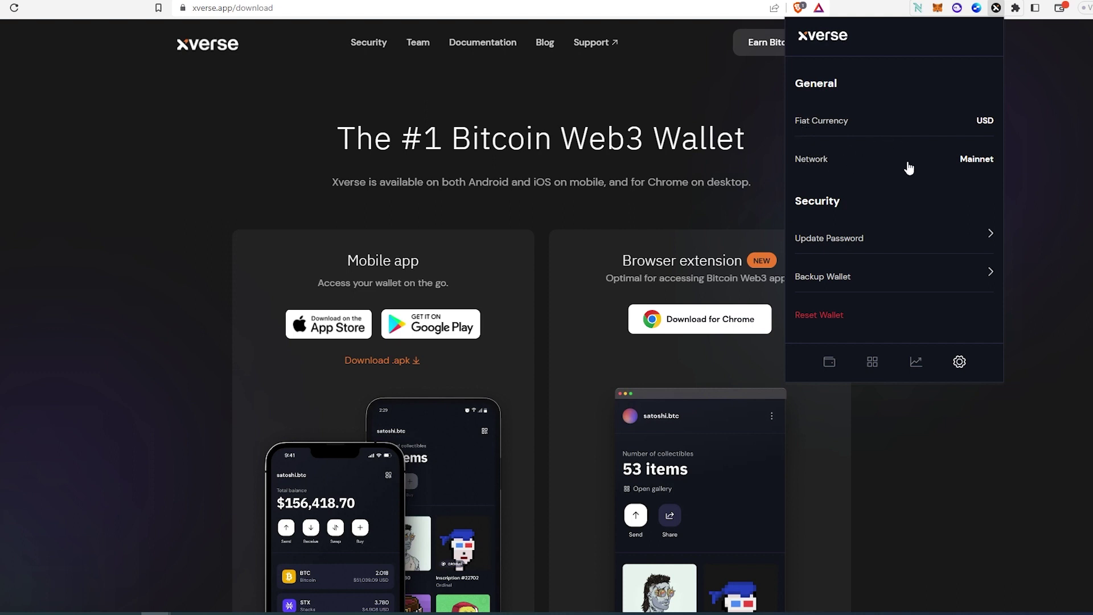
{"action": "scroll", "coordinate": [881, 243], "scroll_direction": "down", "scroll_amount": 2}
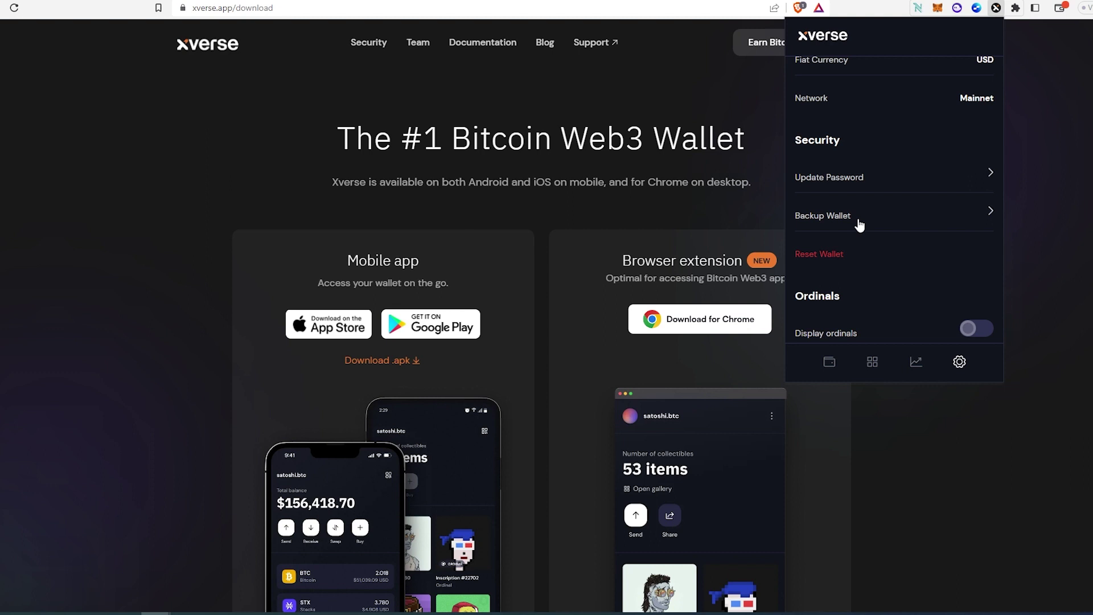
{"action": "scroll", "coordinate": [859, 225], "scroll_direction": "down", "scroll_amount": 4}
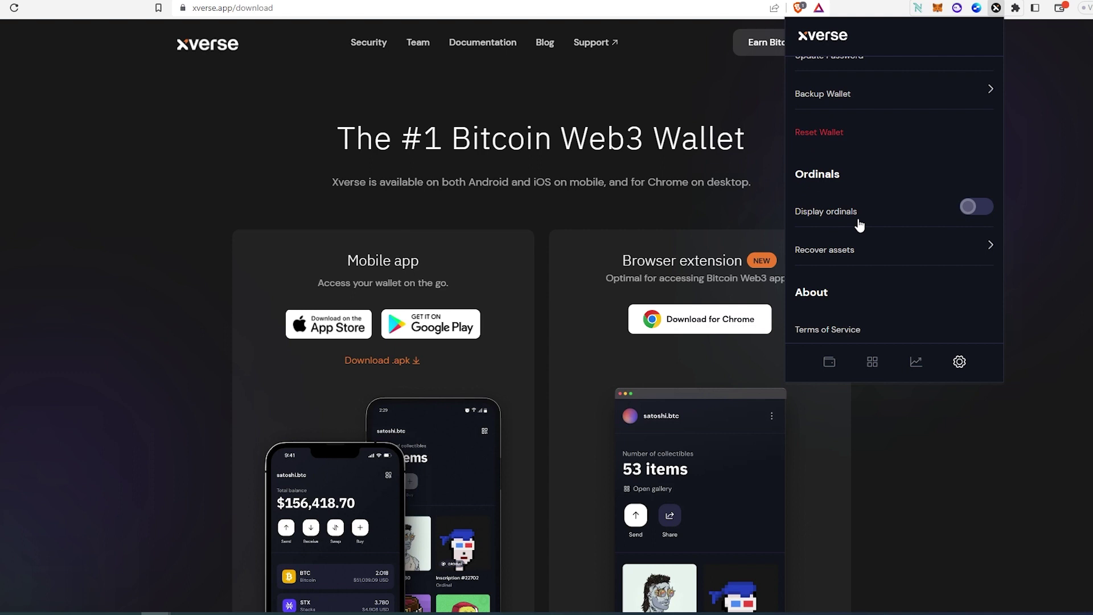
{"action": "scroll", "coordinate": [864, 214], "scroll_direction": "down", "scroll_amount": 4}
{"action": "scroll", "coordinate": [864, 215], "scroll_direction": "up", "scroll_amount": 10}
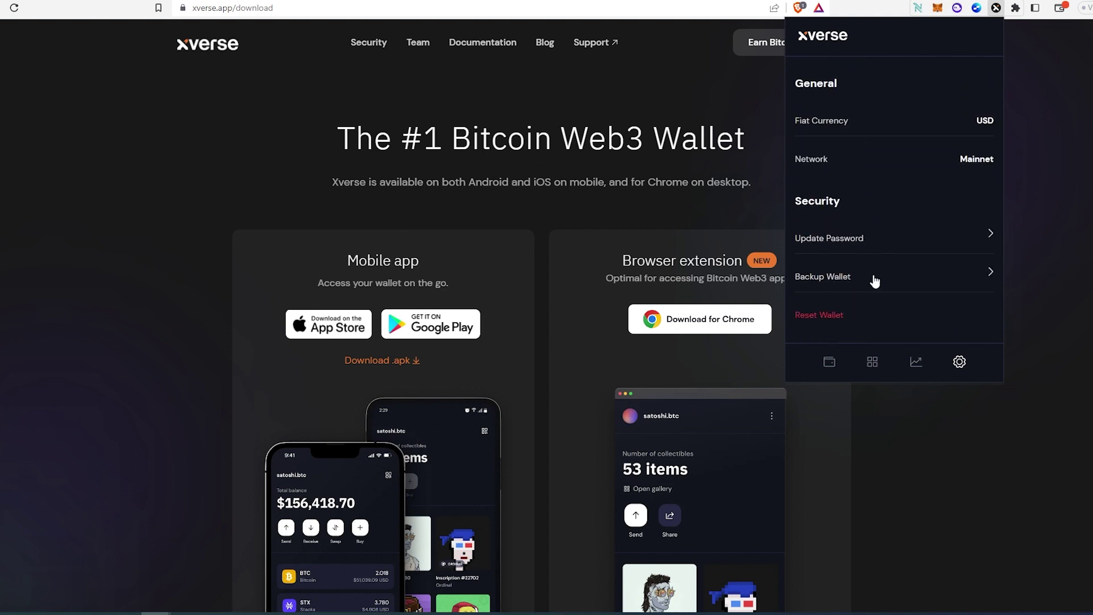
{"action": "left_click", "coordinate": [831, 363]}
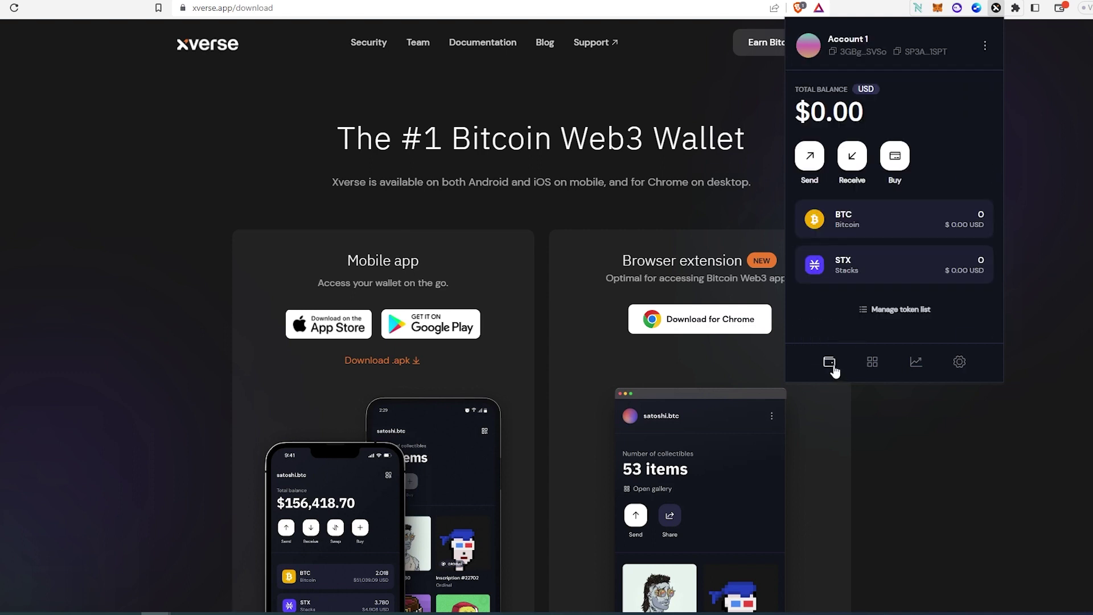
Create Account 2 from the account list, then switch back to Account 1.
{"action": "left_click", "coordinate": [814, 45]}
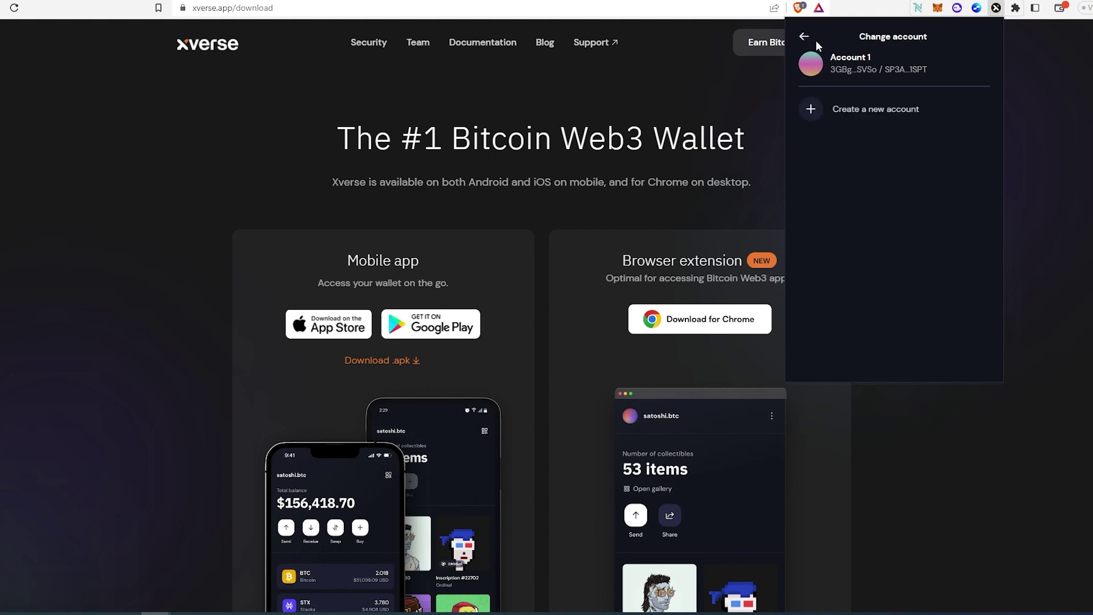
{"action": "left_click", "coordinate": [826, 124]}
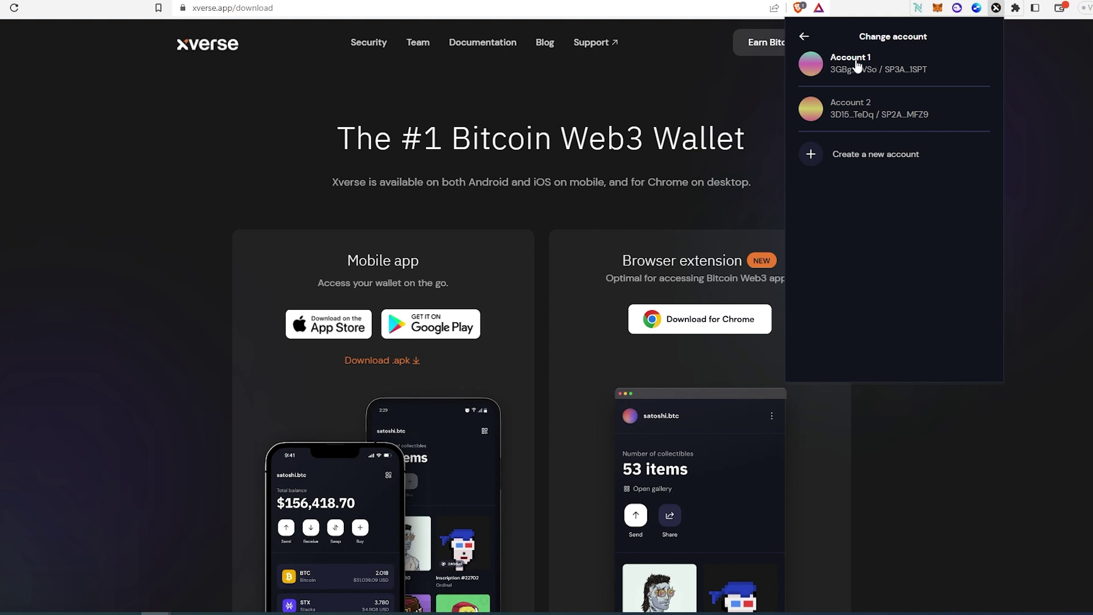
{"action": "left_click", "coordinate": [819, 57]}
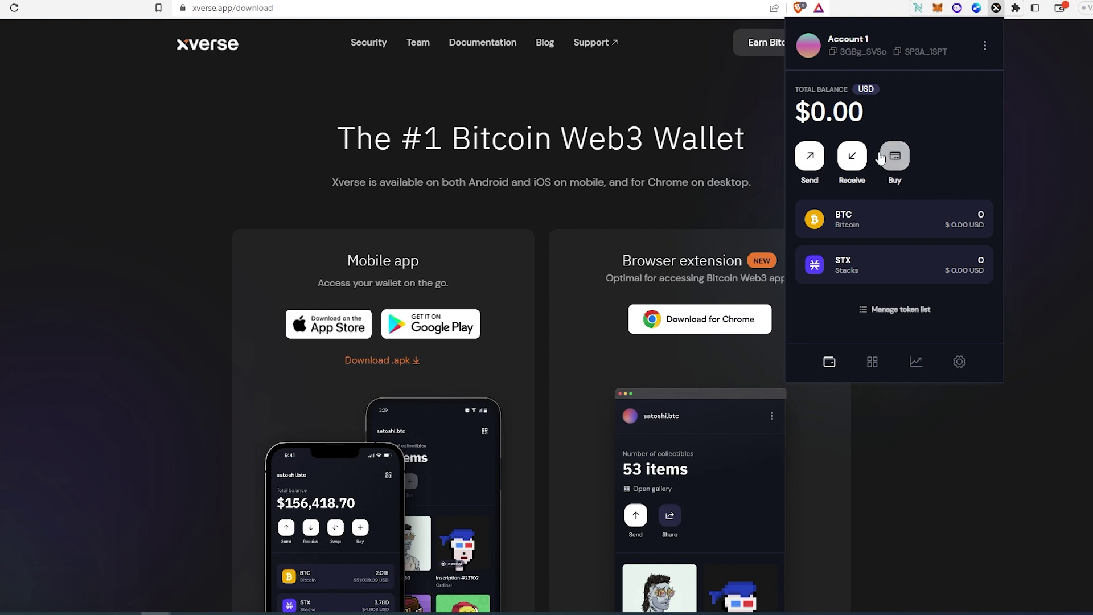
{"action": "left_click", "coordinate": [852, 156]}
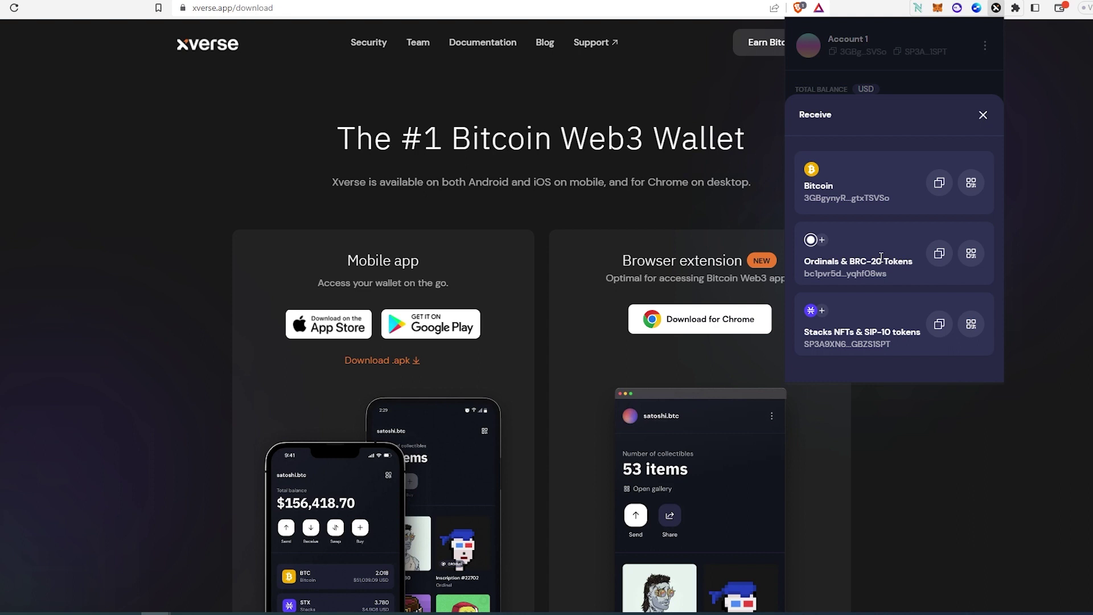
{"action": "left_click", "coordinate": [983, 116]}
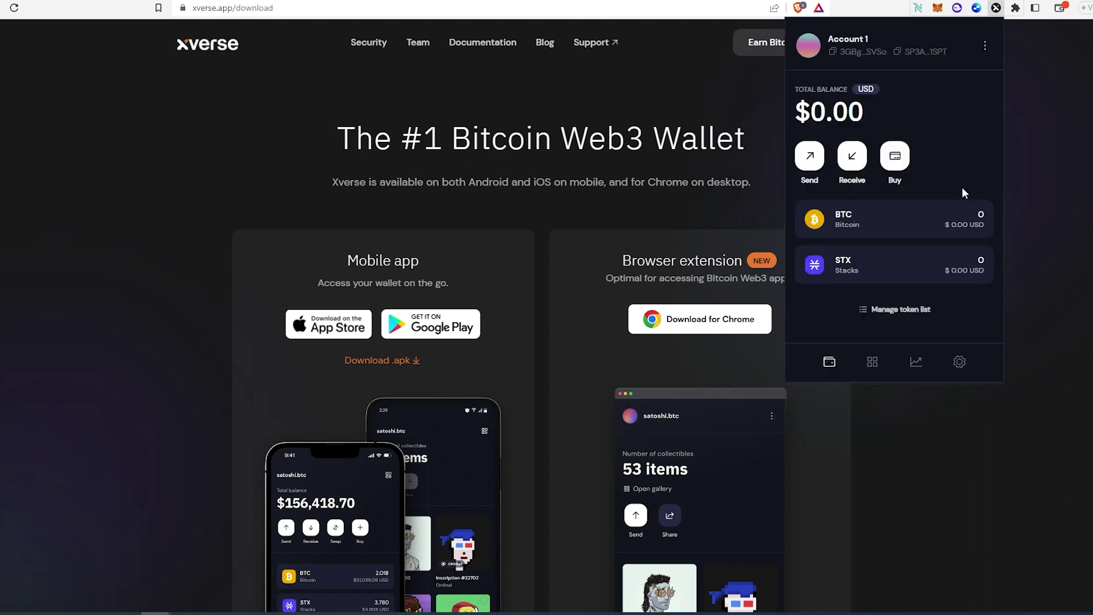